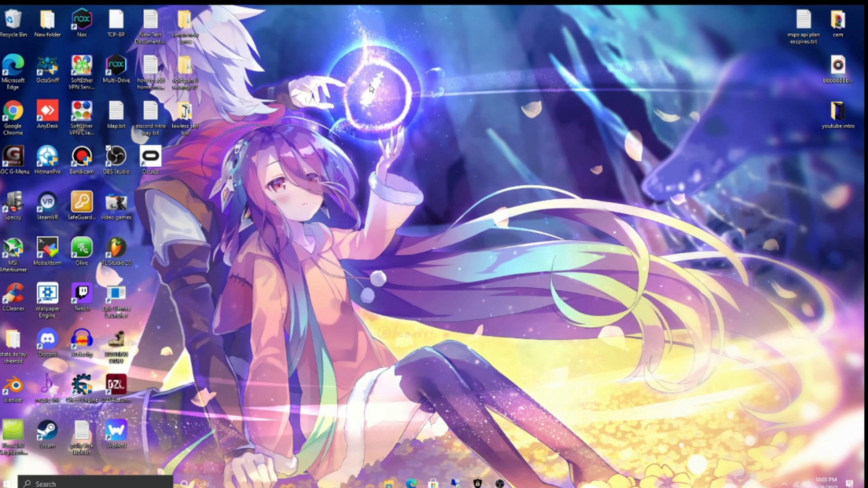
Step: Move the OBS Studio desktop shortcut around, then return it beside Bandicam
{"action": "left_click_drag", "start_coordinate": [117, 158], "coordinate": [391, 247]}
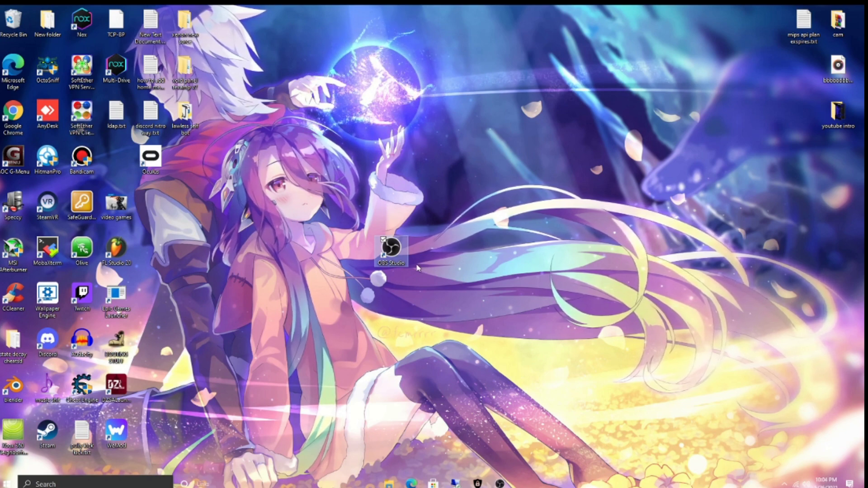
{"action": "mouse_move", "coordinate": [391, 247]}
{"action": "left_mouse_down"}
{"action": "mouse_move", "coordinate": [411, 201]}
{"action": "mouse_move", "coordinate": [418, 244]}
{"action": "mouse_move", "coordinate": [403, 252]}
{"action": "left_mouse_up"}
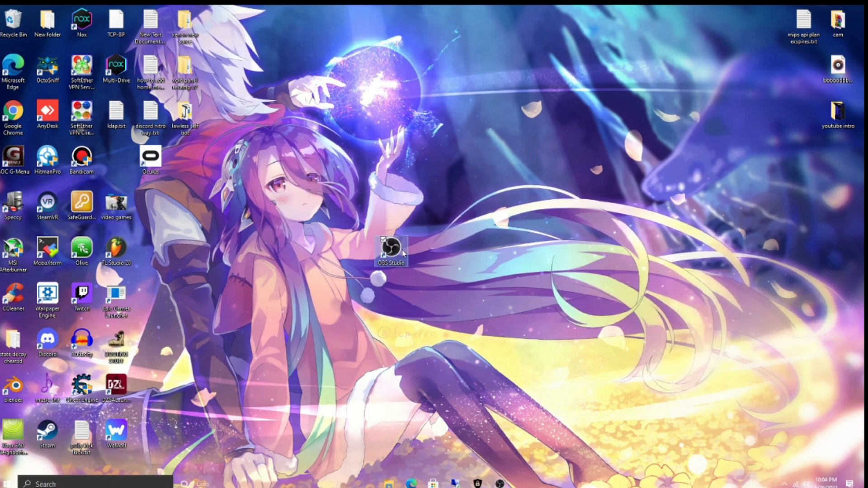
{"action": "left_click_drag", "start_coordinate": [404, 252], "coordinate": [118, 163]}
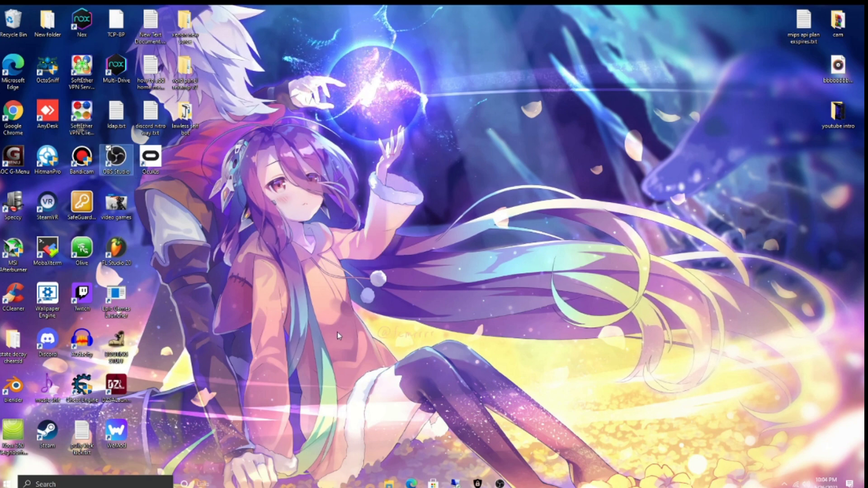
{"action": "left_click", "coordinate": [337, 335]}
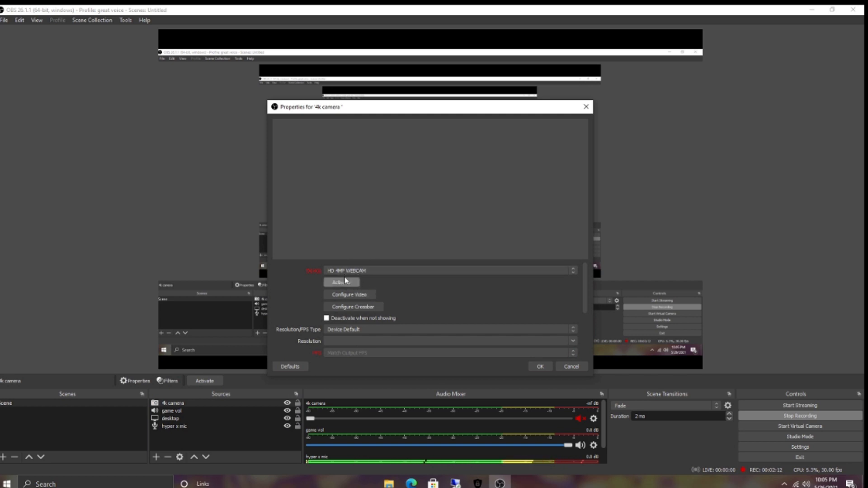
Step: Keep HD 4MP WEBCAM as the 4k camera's device and bring up the source's actions
{"action": "left_click", "coordinate": [345, 270]}
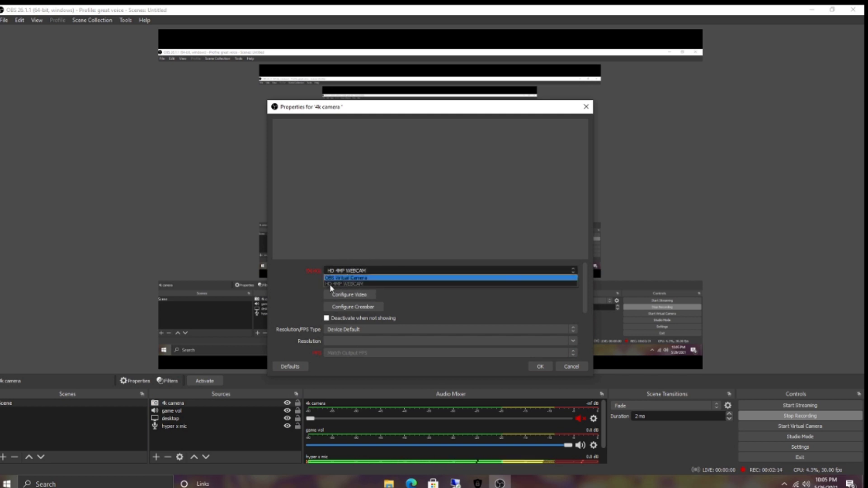
{"action": "left_click", "coordinate": [330, 284]}
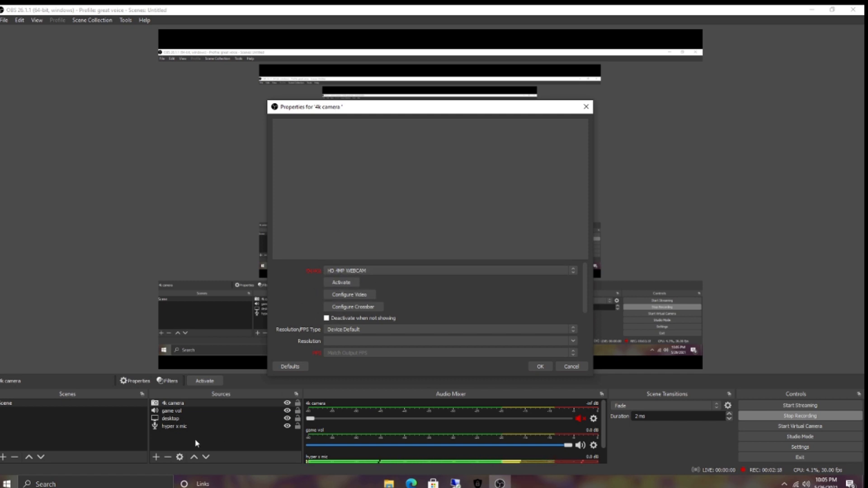
{"action": "right_click", "coordinate": [172, 403]}
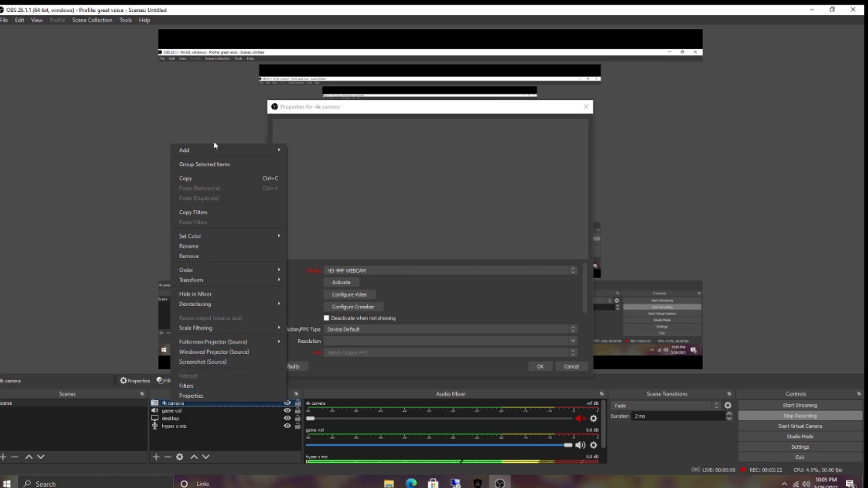
Step: Review the hyper x mic's Limiter filter and the add-filter list without adding anything
{"action": "left_click", "coordinate": [193, 437]}
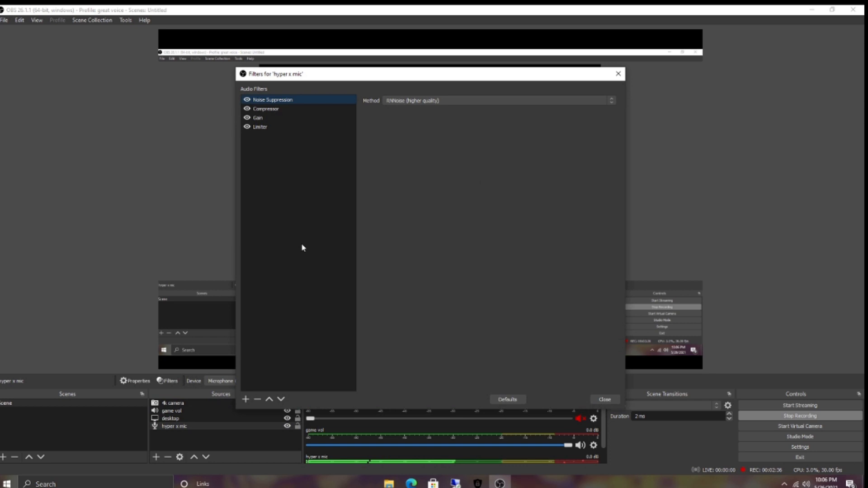
{"action": "left_click", "coordinate": [258, 128]}
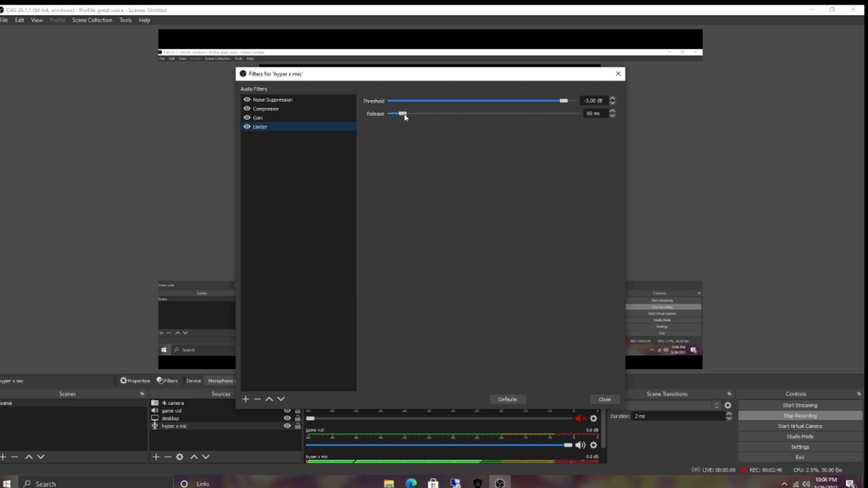
{"action": "left_click", "coordinate": [242, 399]}
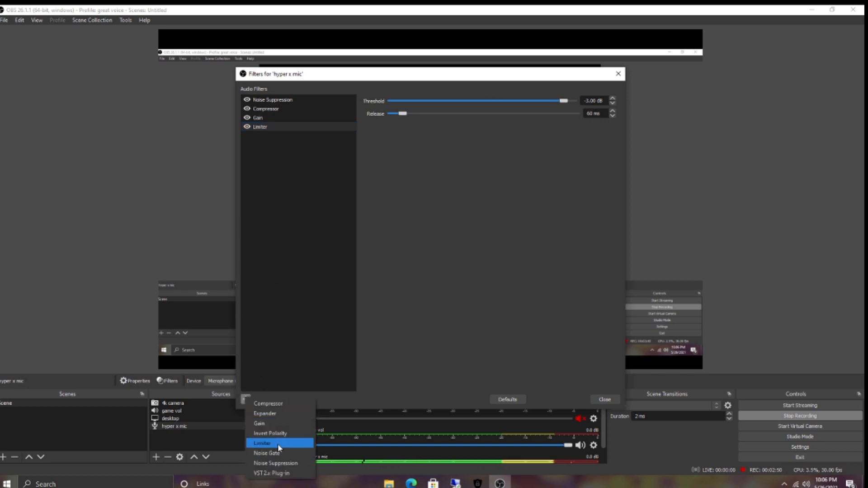
{"action": "left_click", "coordinate": [283, 294]}
Step: Review the mic's 3 dB Gain and 10:1 Compressor filters without adding a filter
{"action": "left_click", "coordinate": [264, 119]}
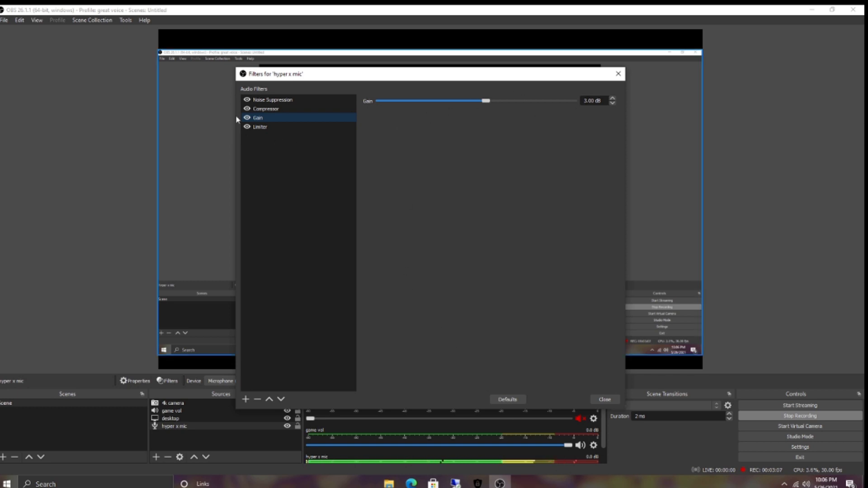
{"action": "left_click", "coordinate": [262, 110]}
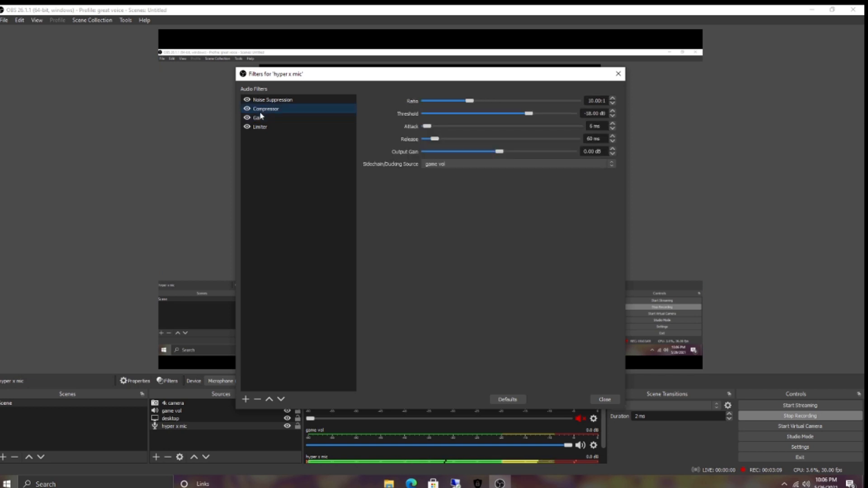
{"action": "left_click", "coordinate": [246, 399]}
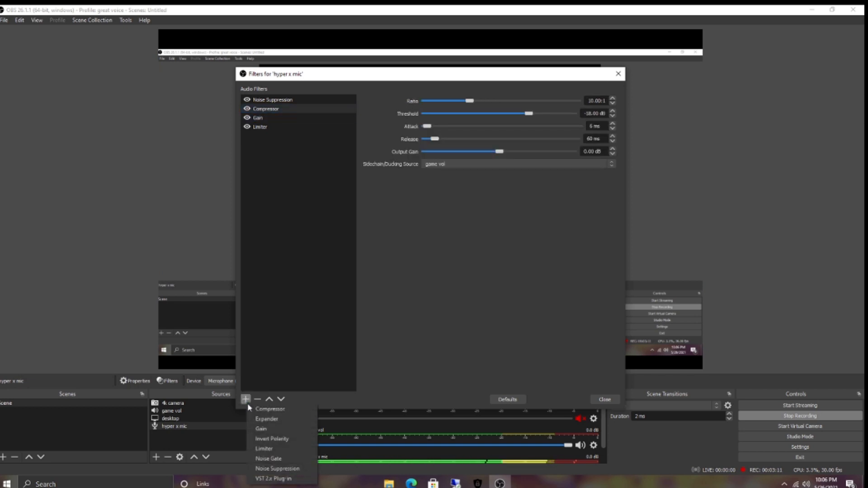
{"action": "left_click", "coordinate": [294, 340]}
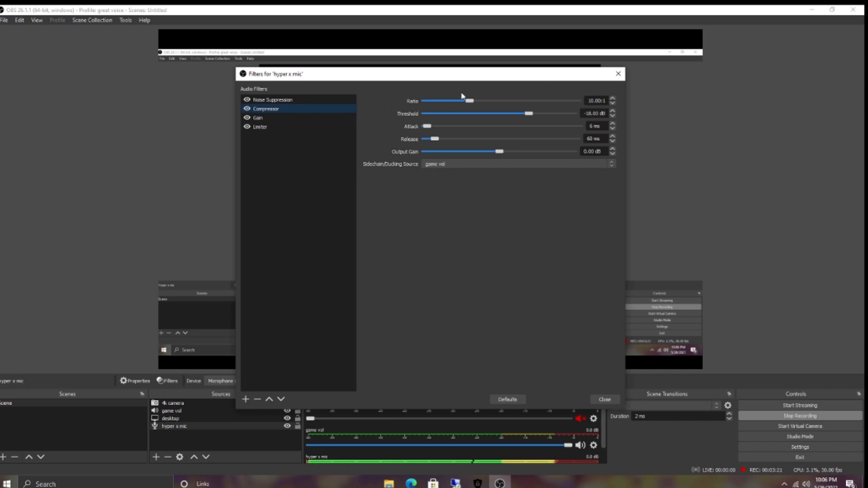
{"action": "left_click", "coordinate": [291, 102]}
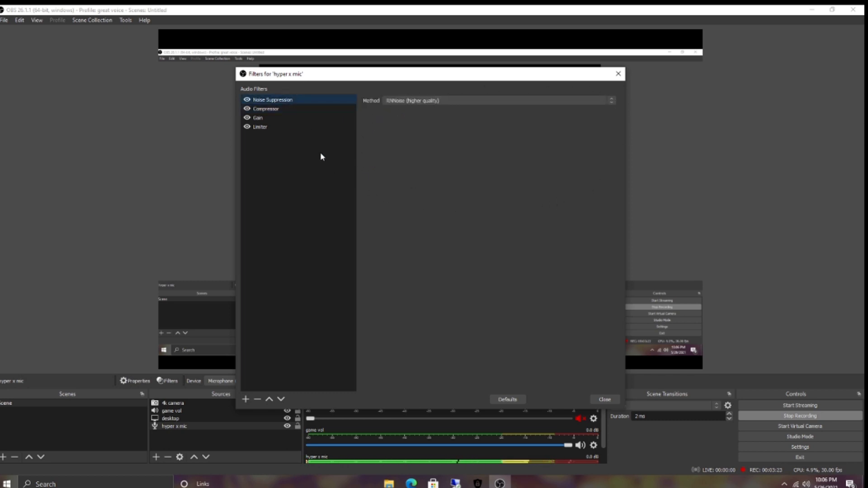
{"action": "left_click", "coordinate": [423, 101]}
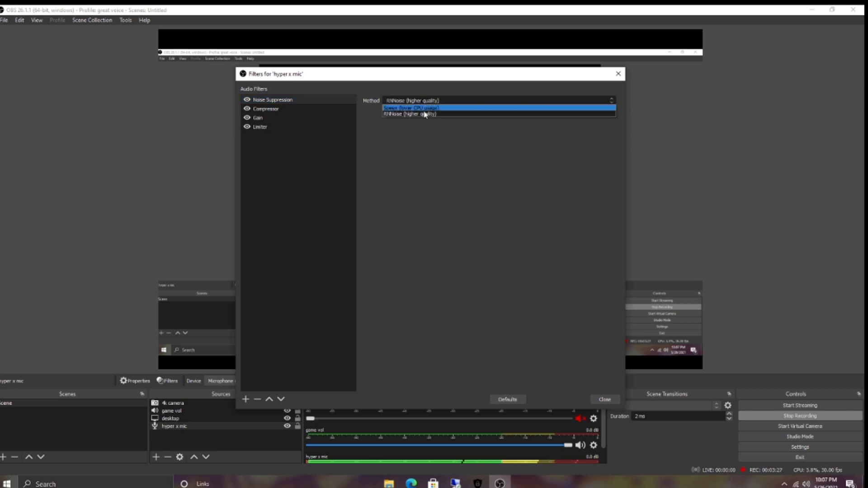
{"action": "left_click", "coordinate": [424, 114]}
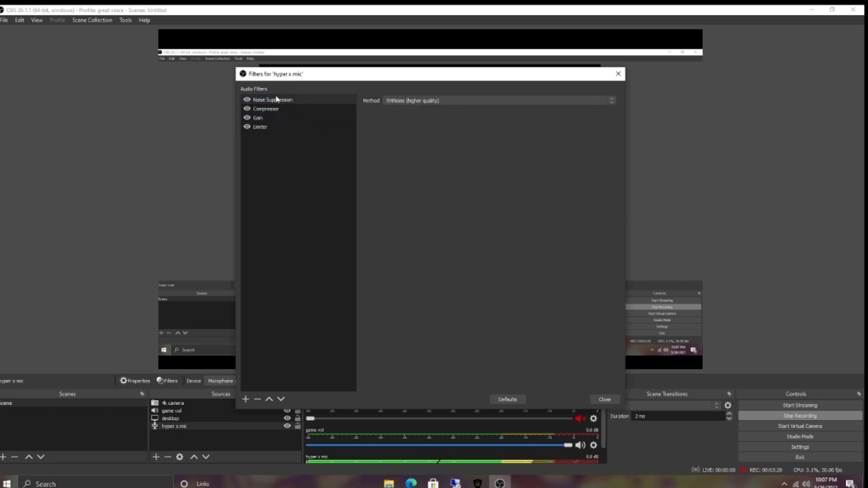